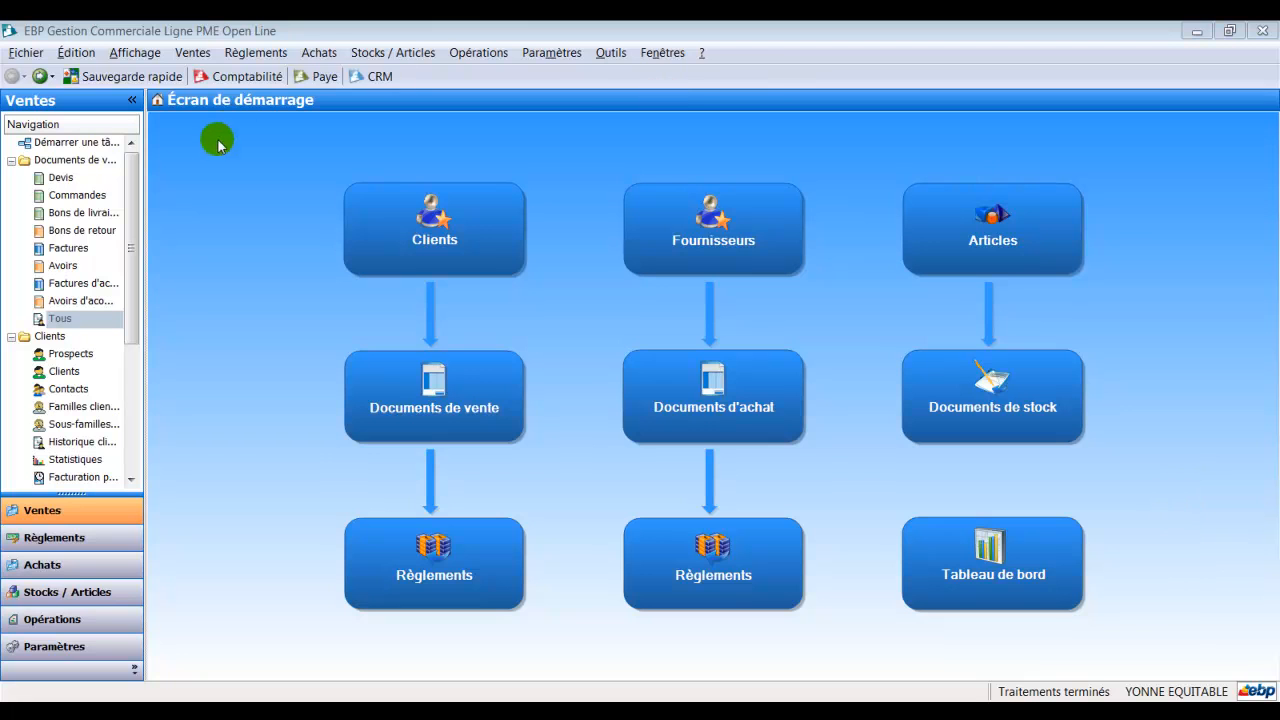
- Open the APCE 89 invoice dated 18/02/2012 from the list of sales documents
left_click(432, 398)
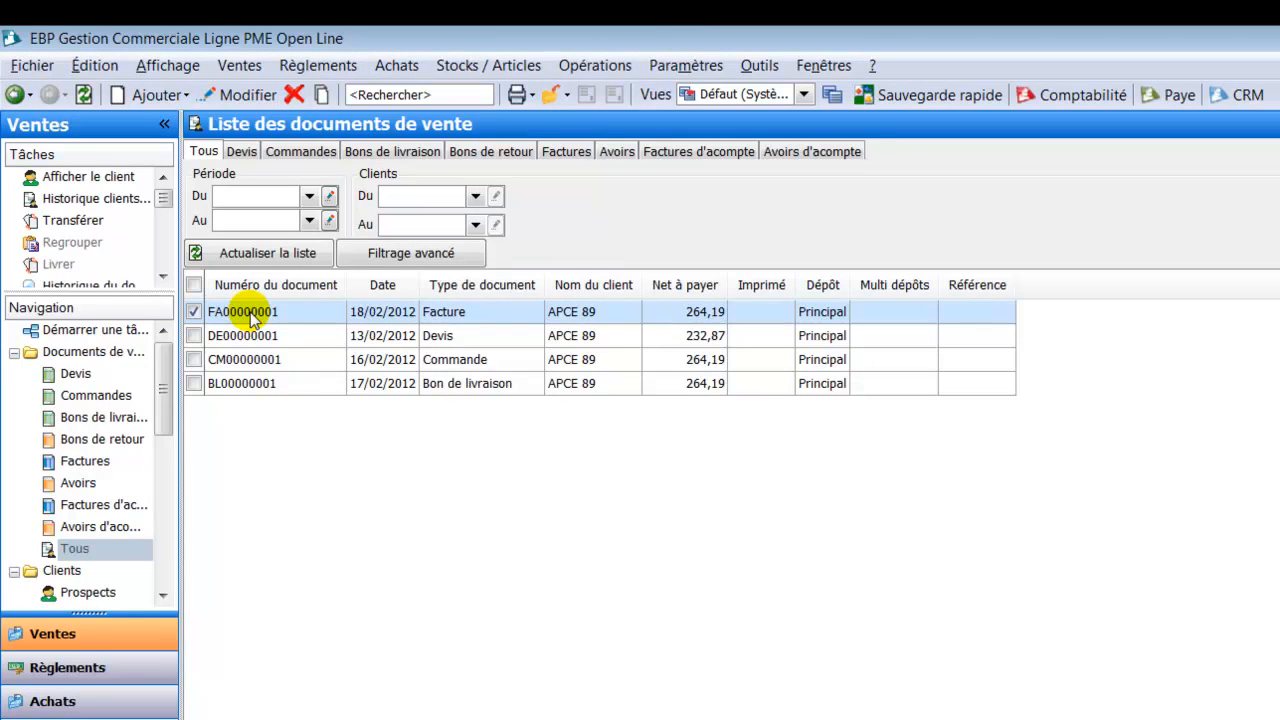
right_click(251, 316)
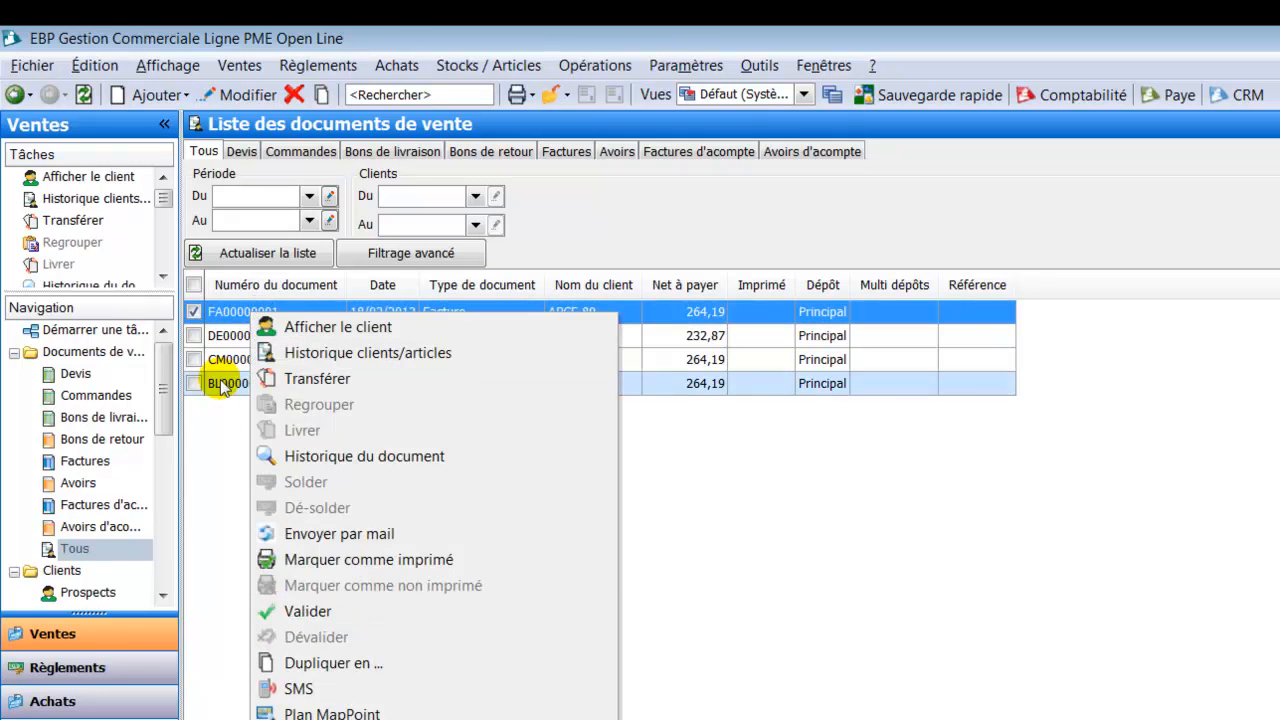
left_click(217, 311)
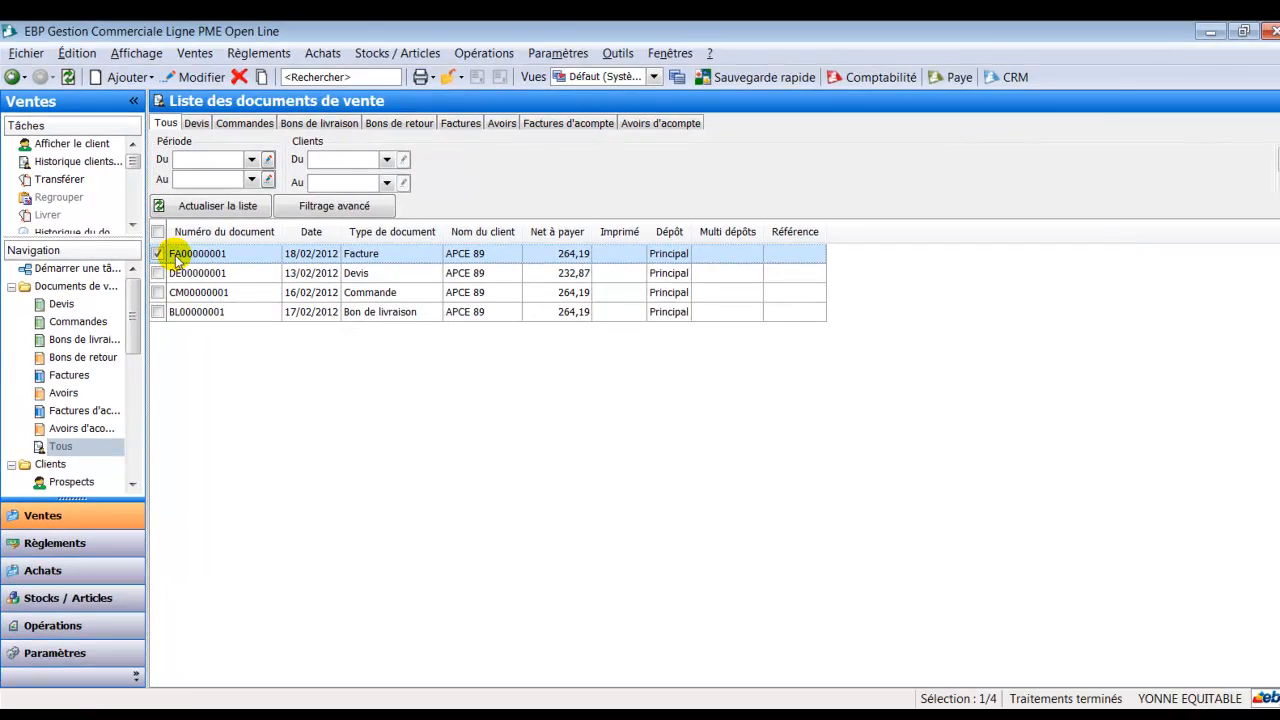
double_click(177, 258)
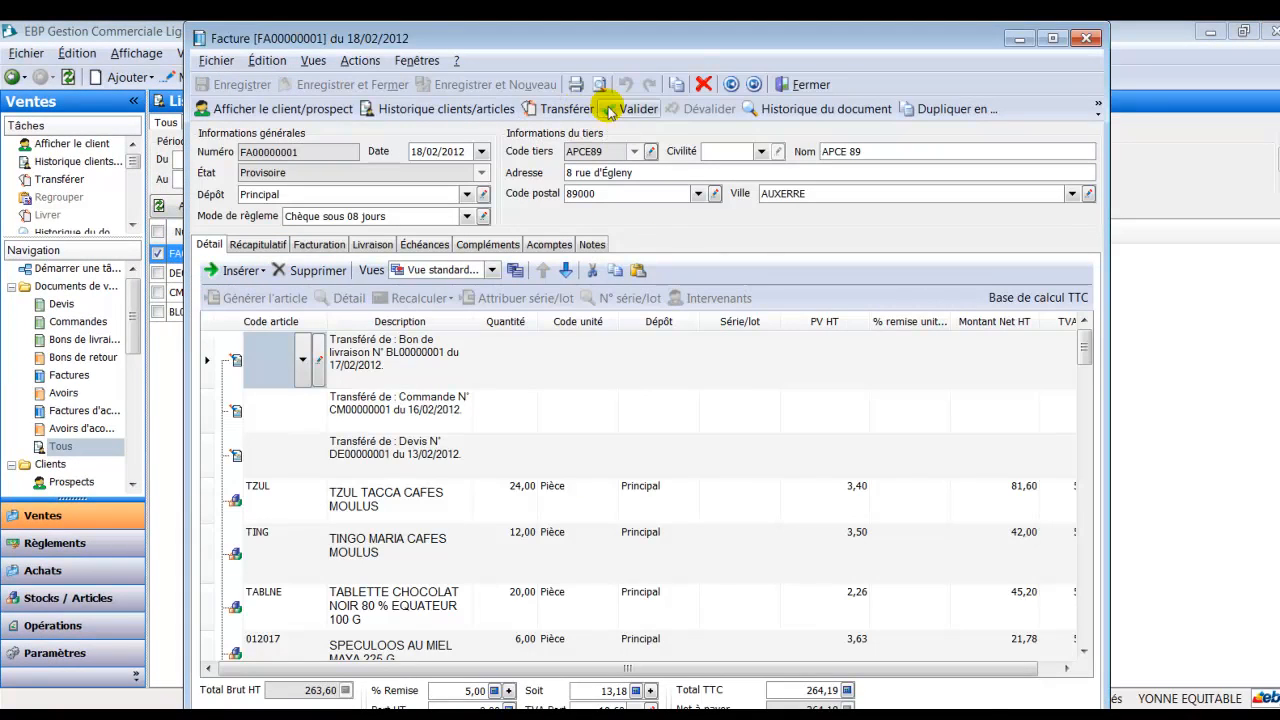
- Validate the open invoice, then close it and return to the start screen
left_click(624, 110)
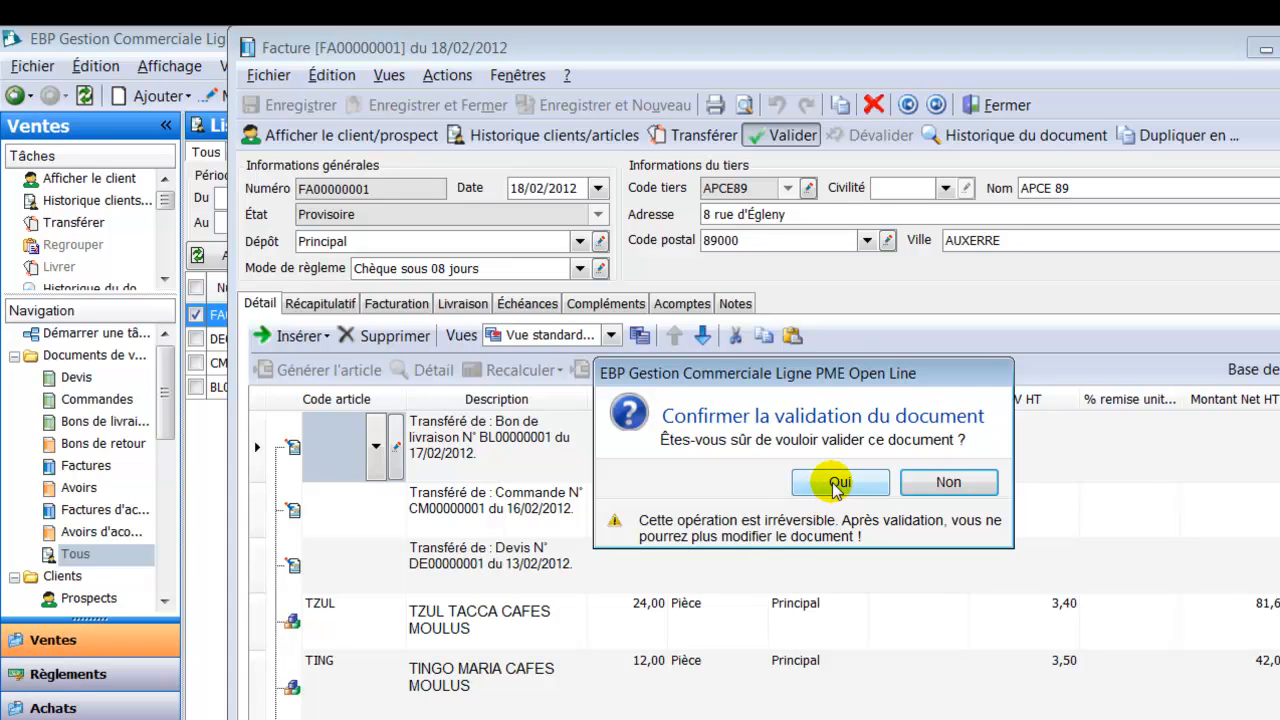
left_click(836, 484)
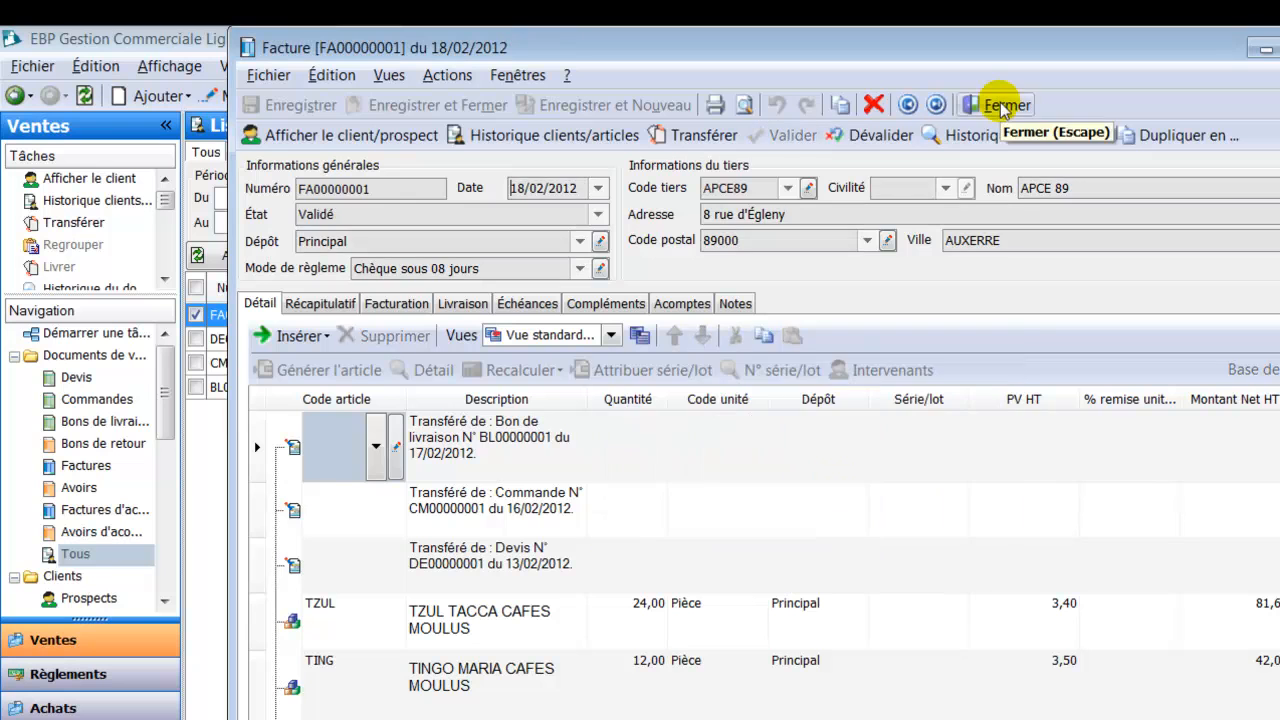
left_click(1002, 106)
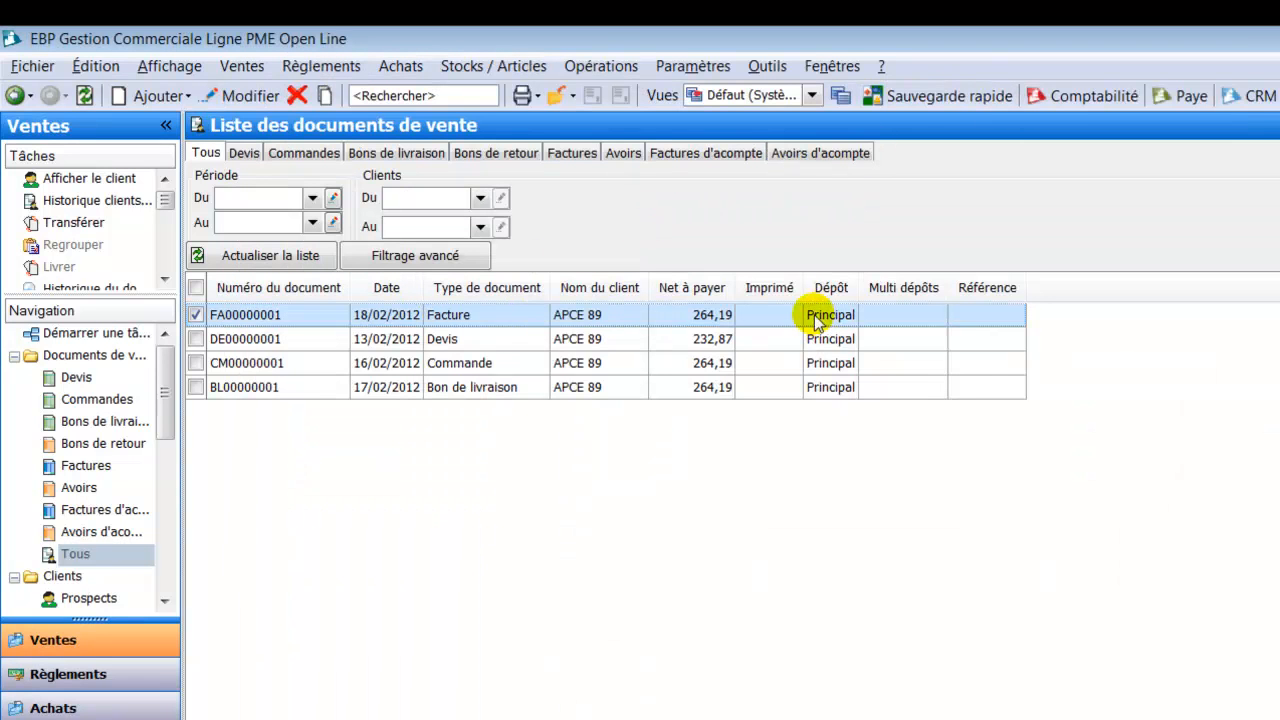
left_click(283, 314)
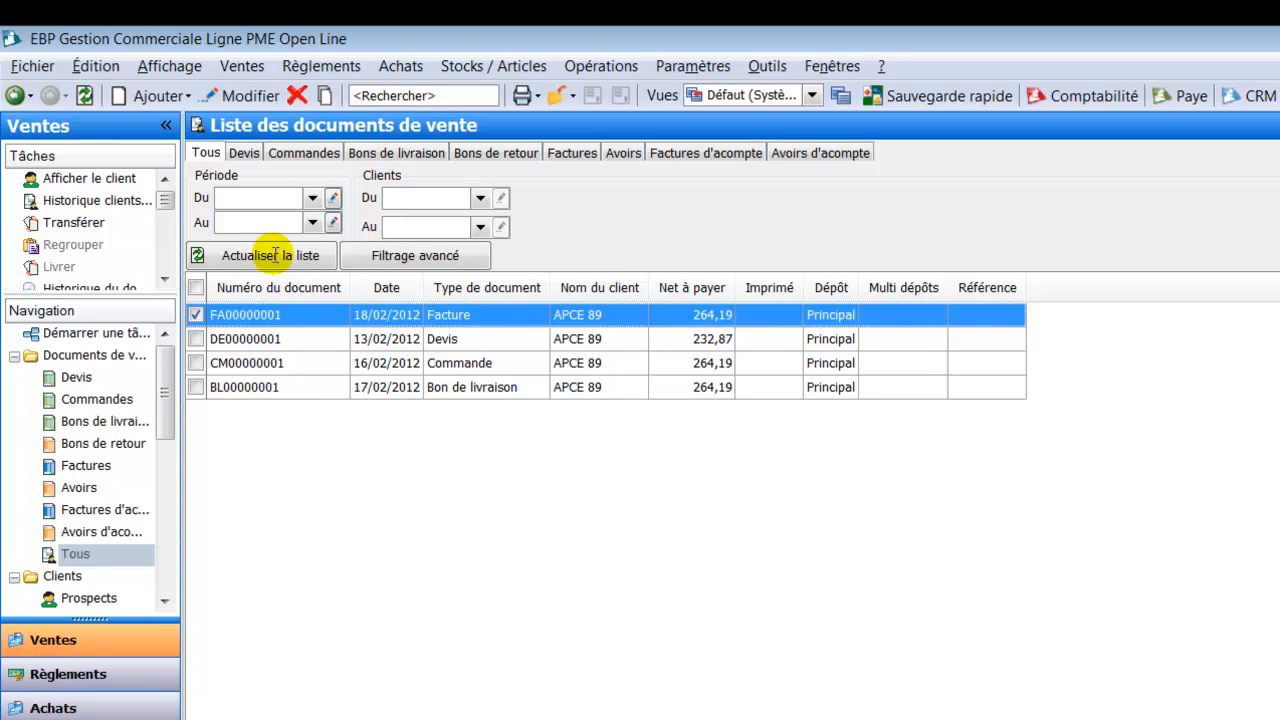
left_click(16, 97)
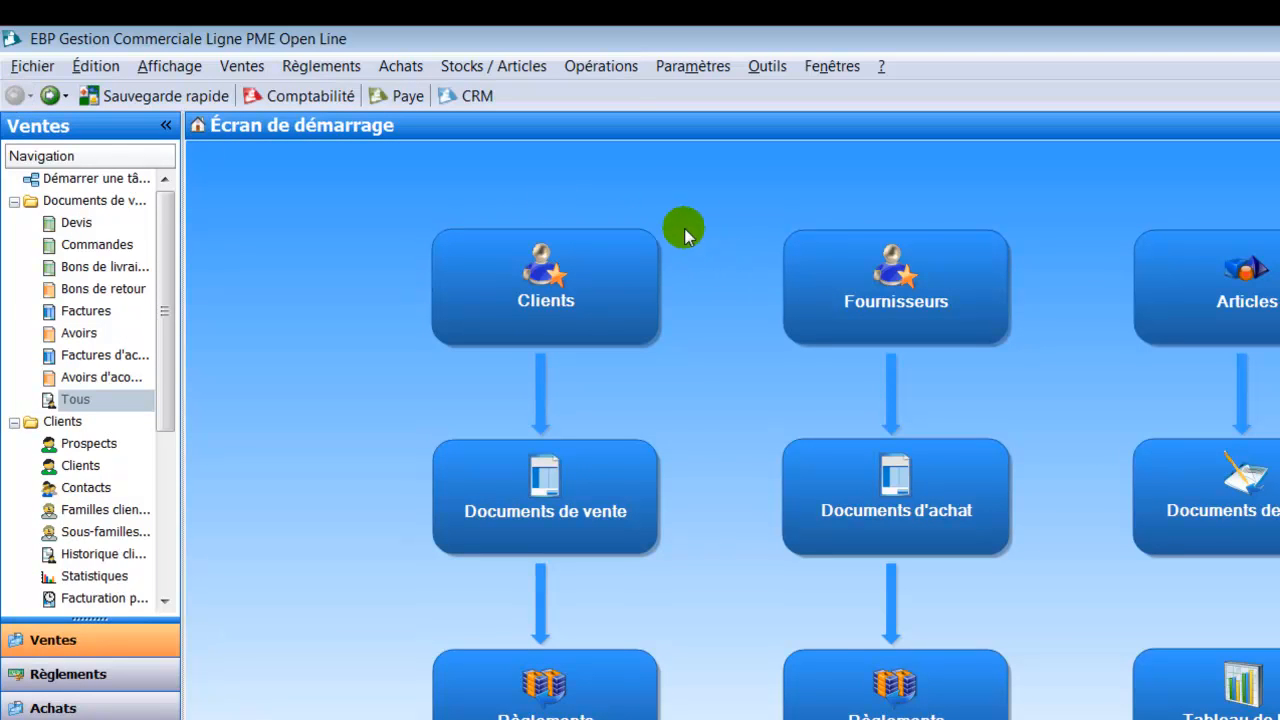
- Start the accounting transfer assistant and proceed to the selection criteria for the data to transfer
left_click(594, 74)
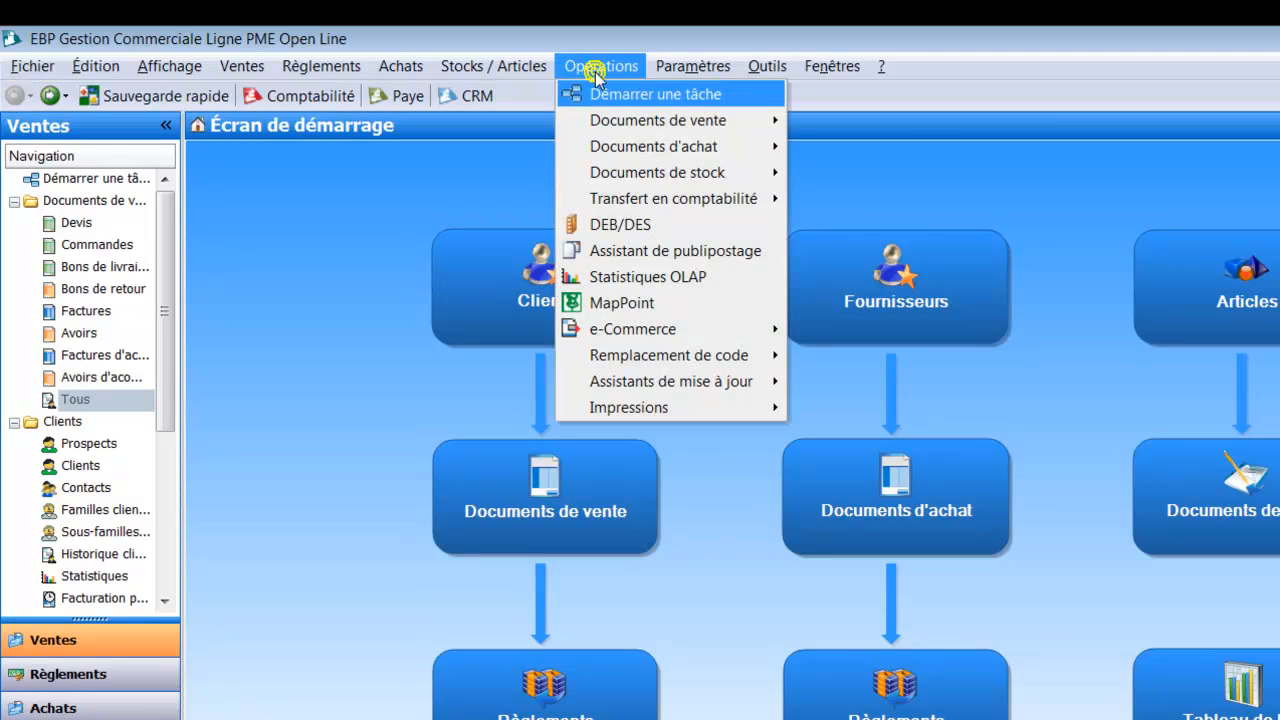
mouse_move(677, 198)
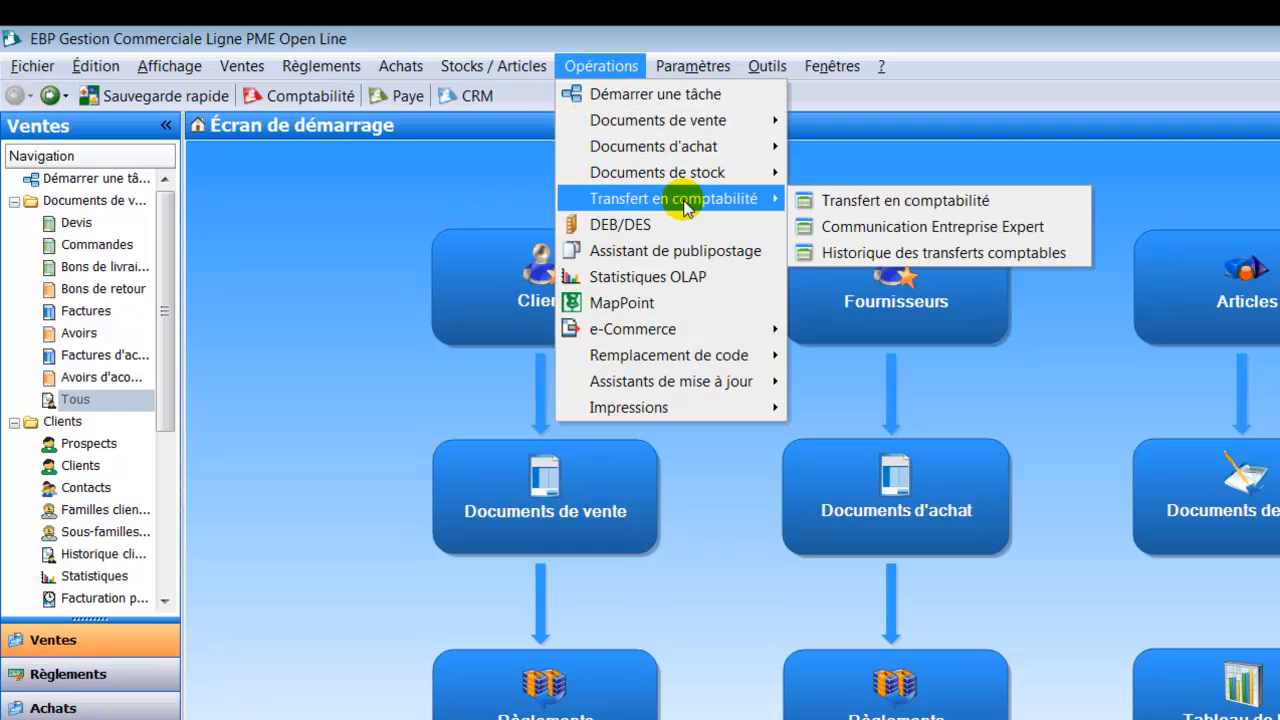
left_click(893, 198)
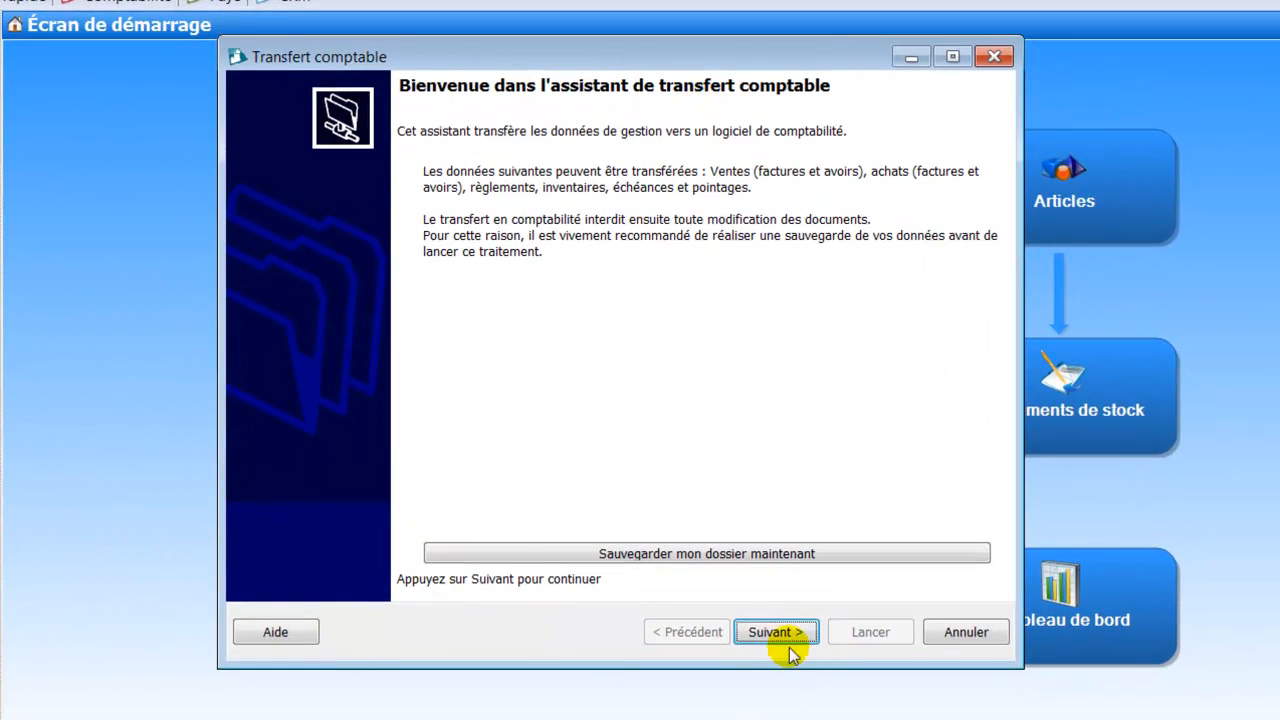
left_click(776, 632)
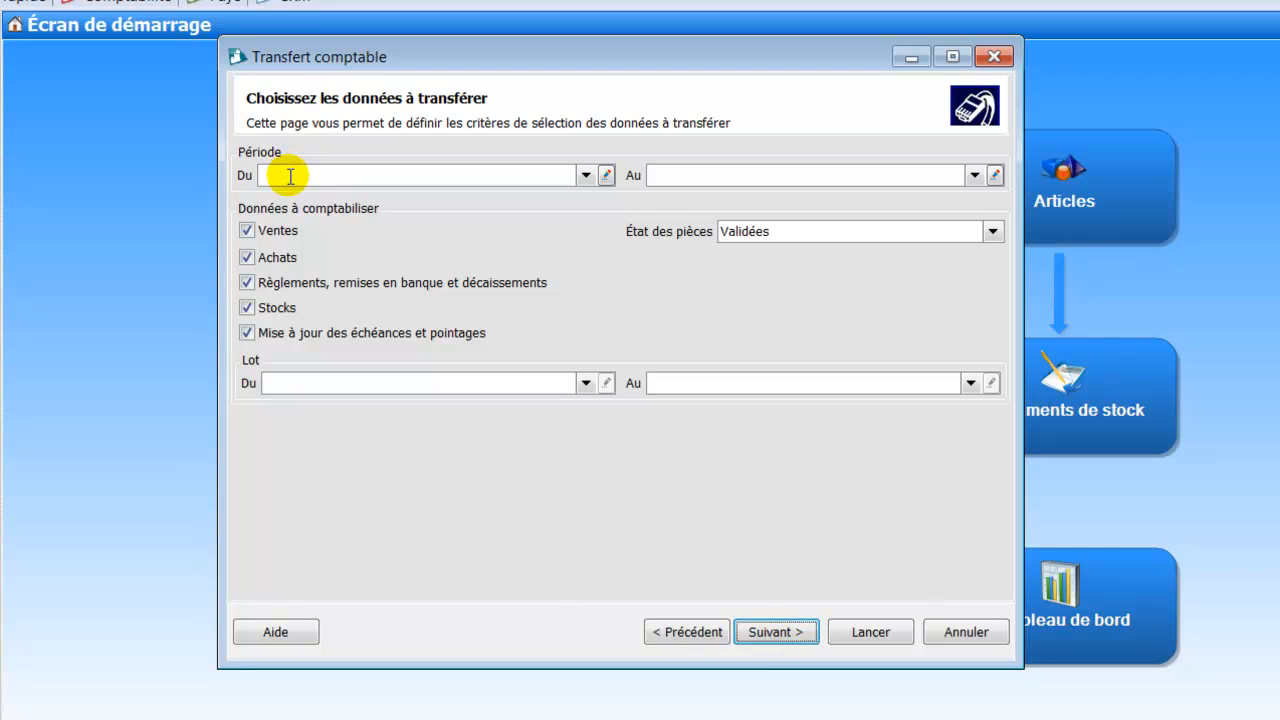
- Set the transfer period from 18/02/2012 to 18/02/2012 and exclude Achats and Règlements, remises en banque et décaissements
left_click(568, 174)
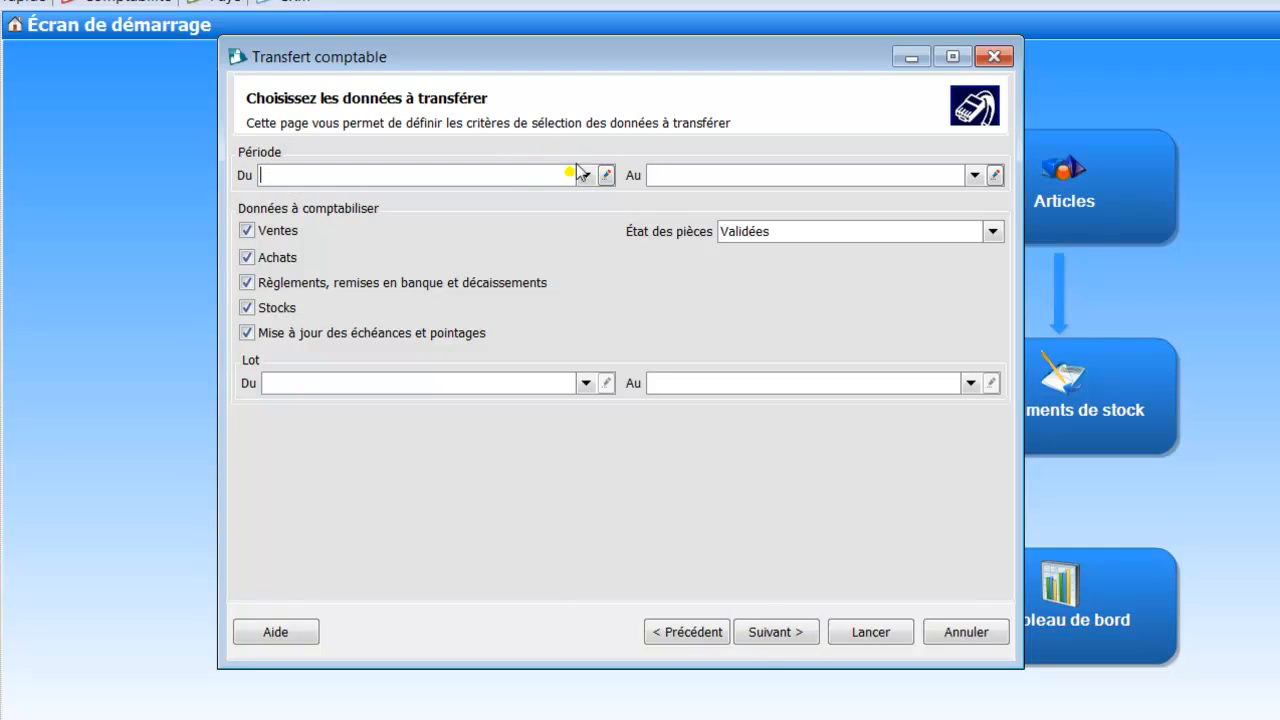
type("18/02/2012")
key("Tab")
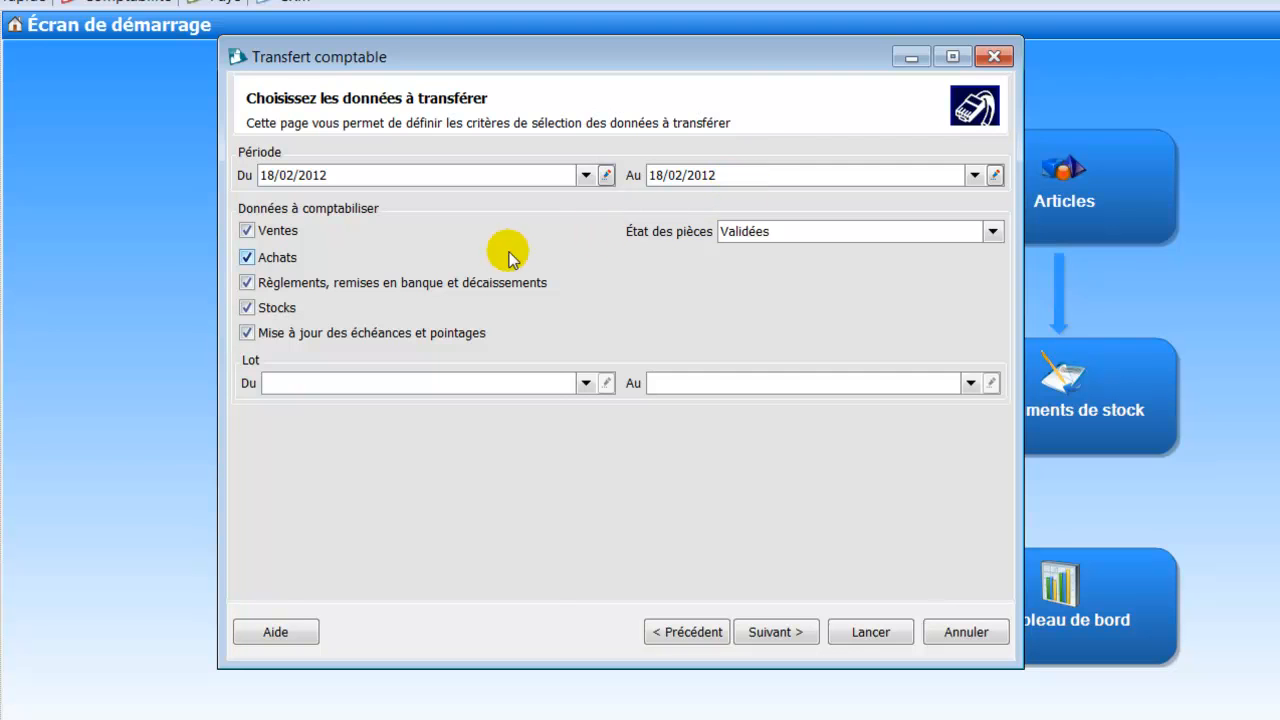
left_click(247, 258)
left_click(246, 283)
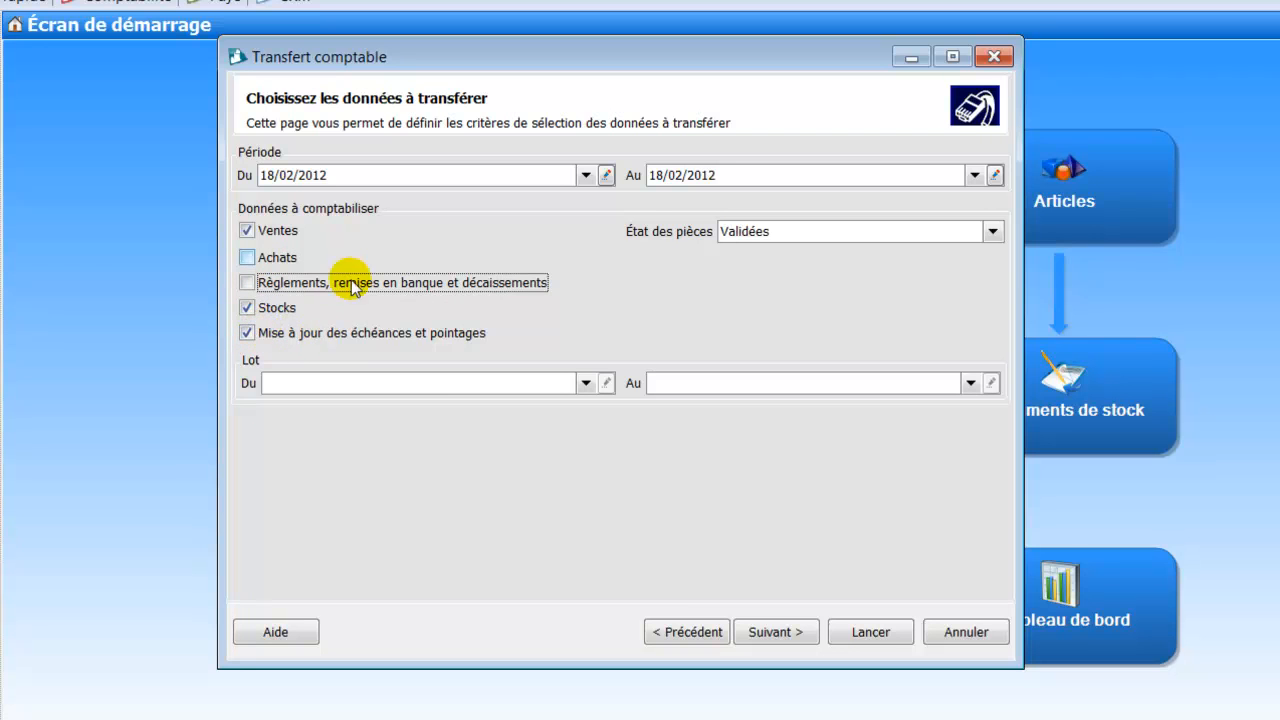
left_click(776, 632)
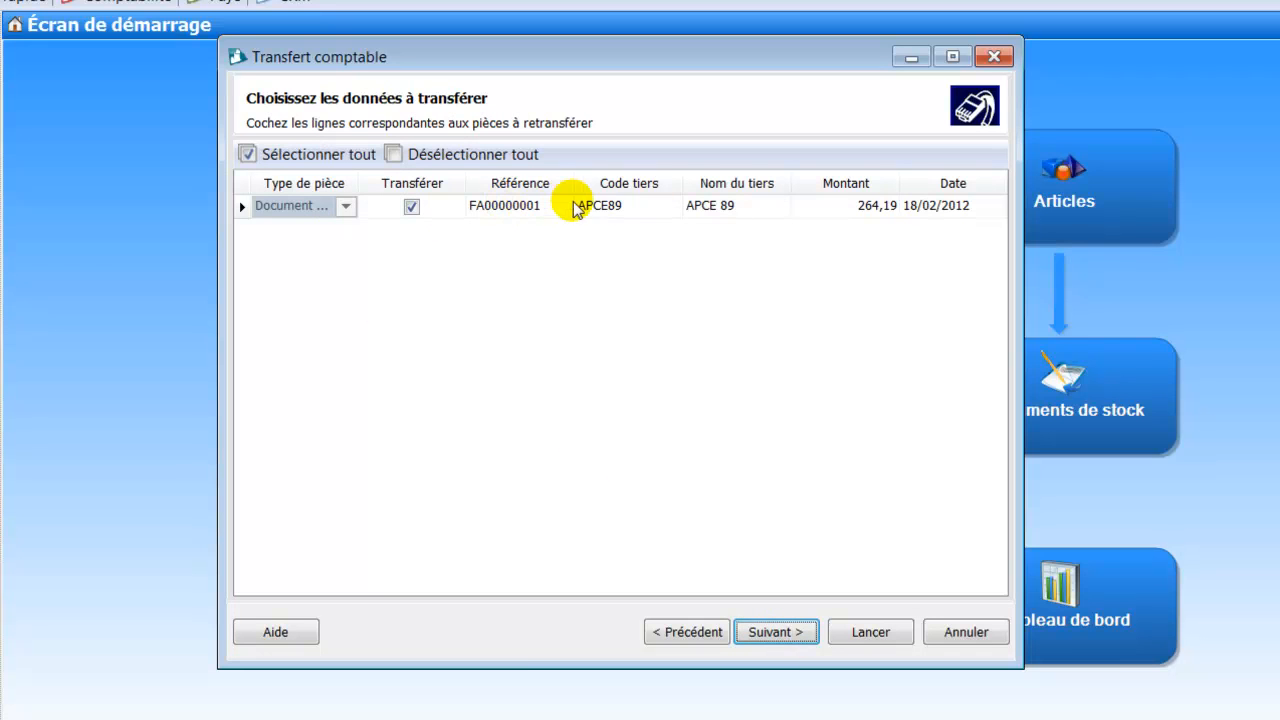
- Run the accounting transfer of the selected invoice with the Direct exchange format and close the assistant
left_click(776, 630)
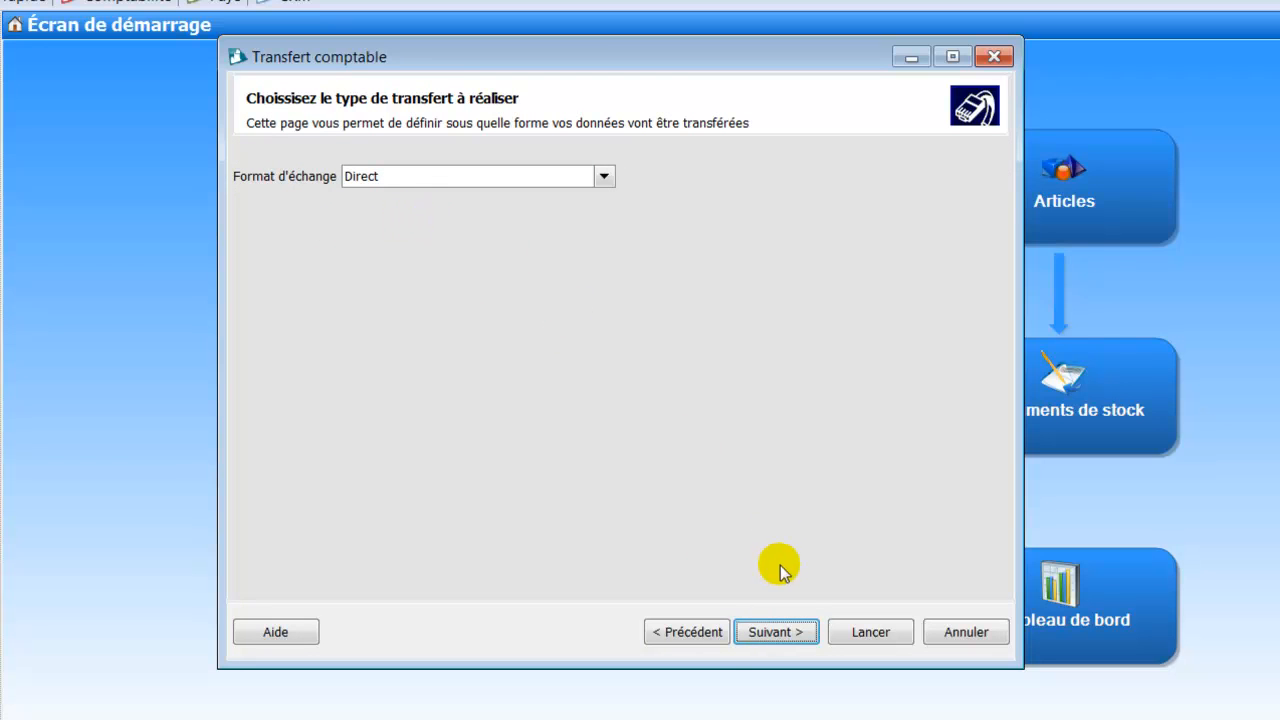
left_click(786, 632)
left_click(870, 632)
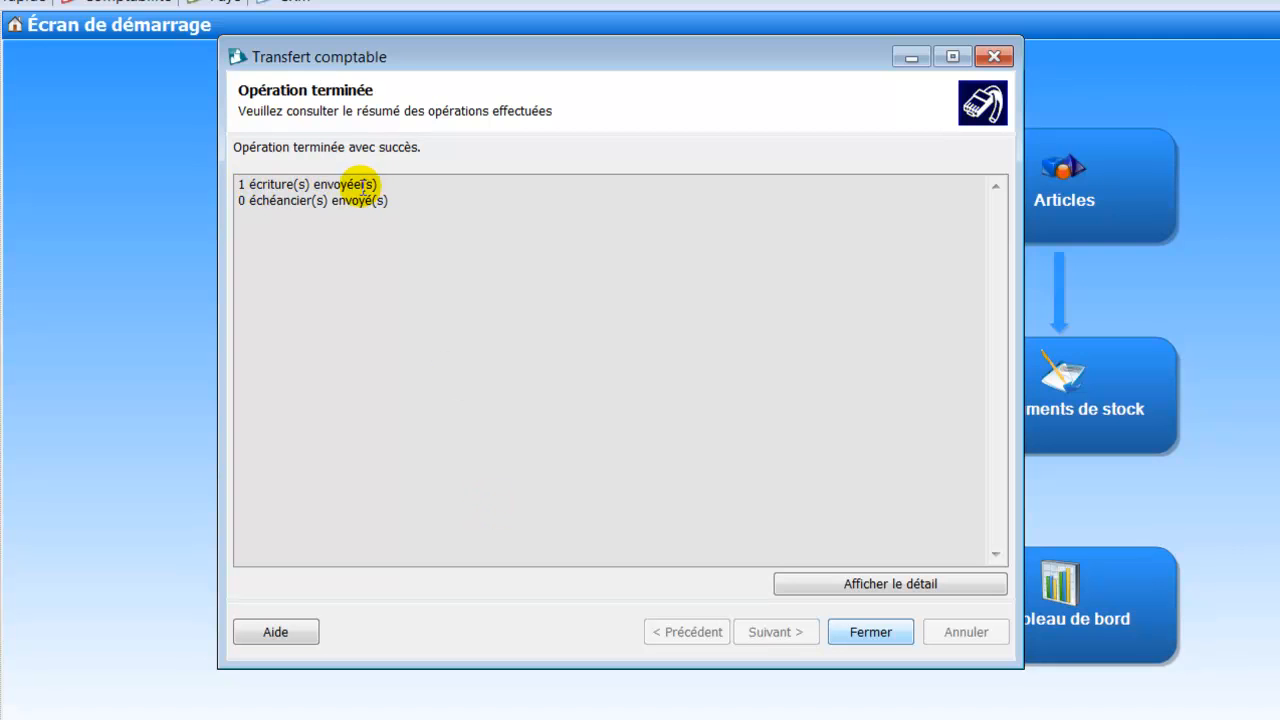
left_click(880, 636)
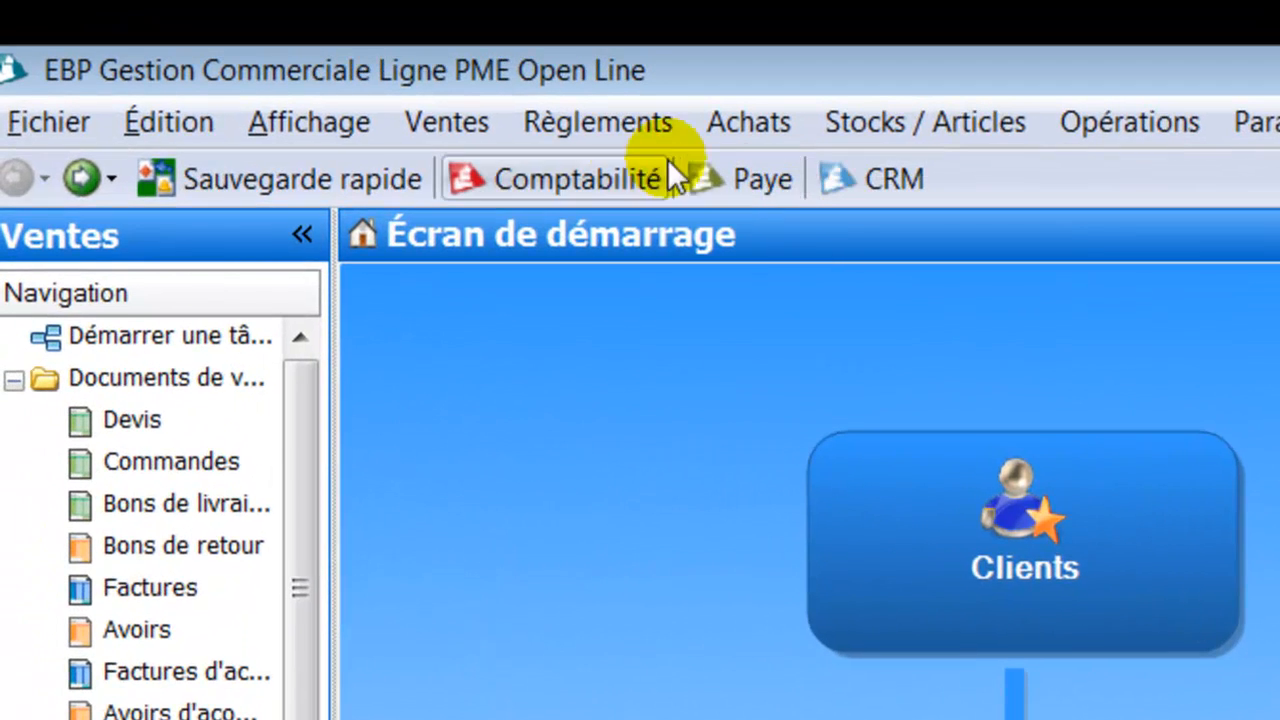
- Switch to EBP Compta and display the journal entry list for all months
left_click(564, 180)
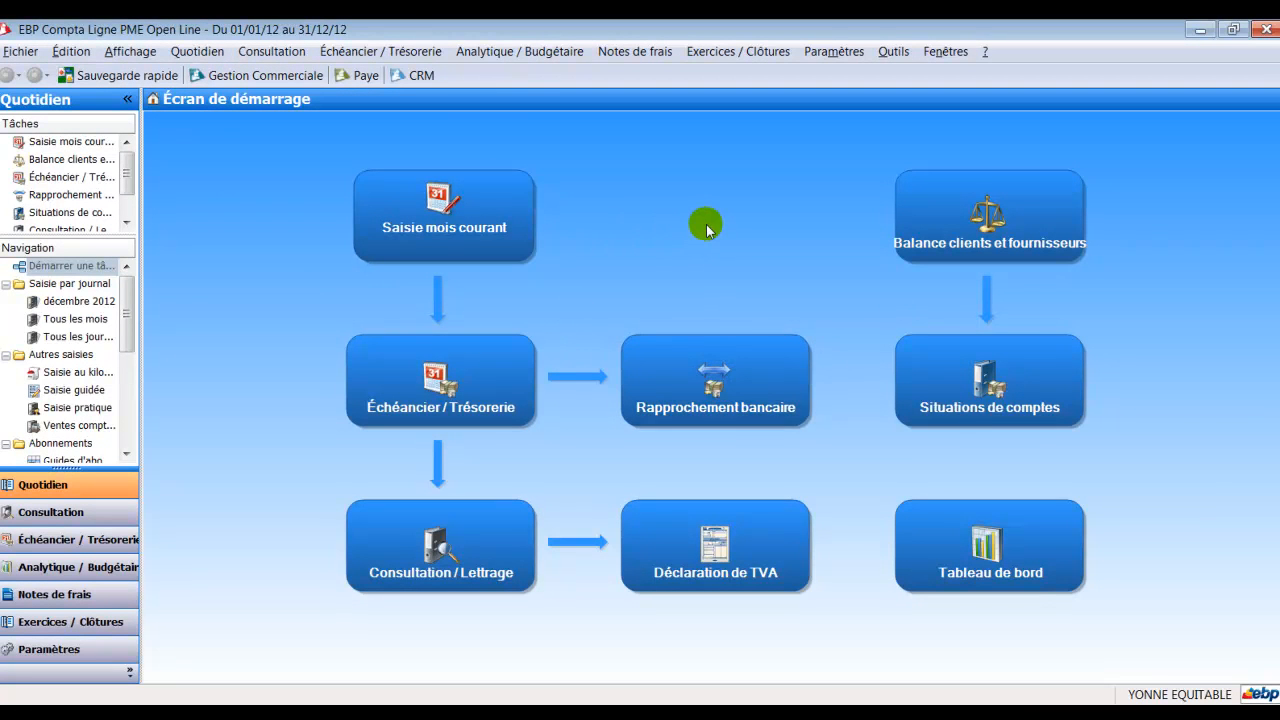
left_click(447, 226)
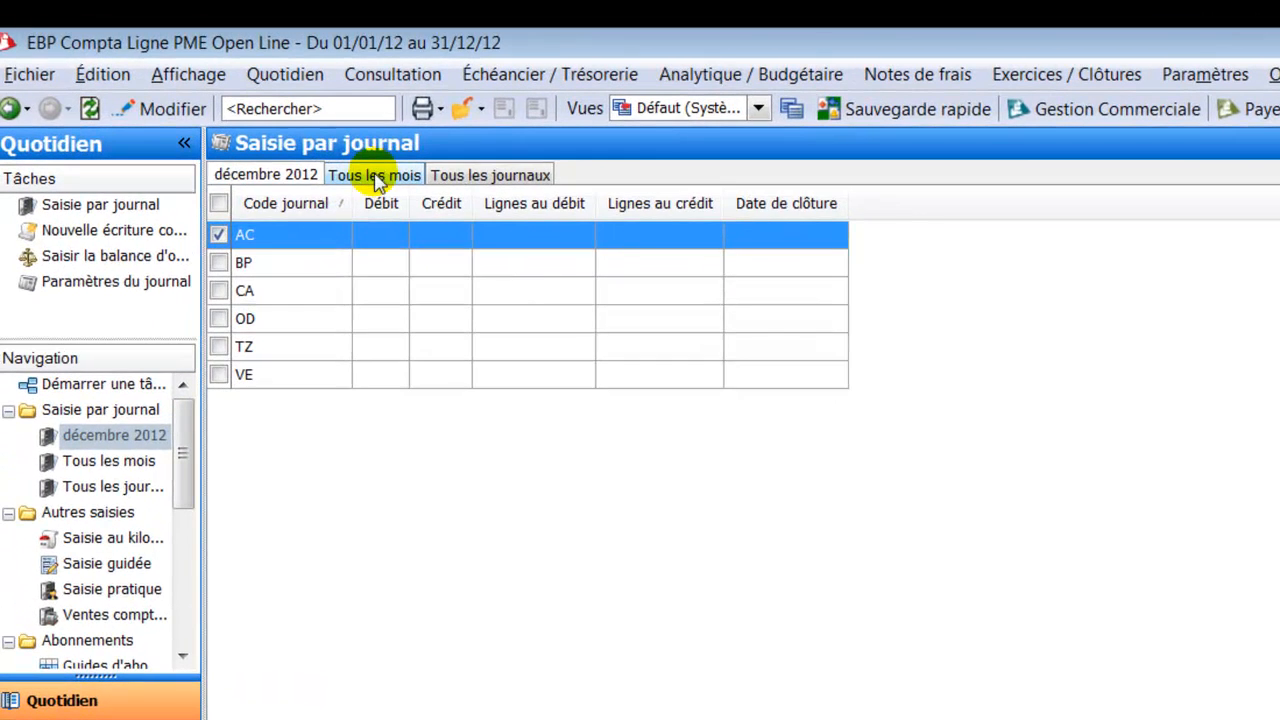
left_click(378, 180)
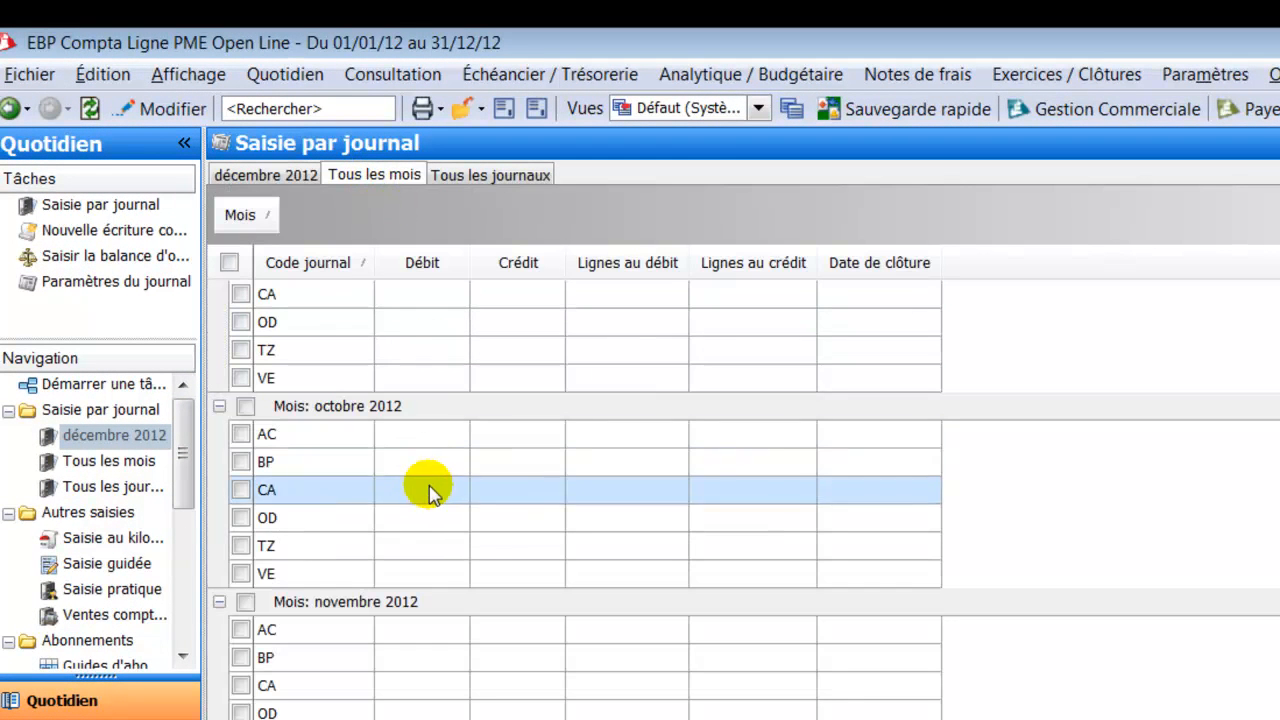
- Open the VE sales journal for février 2012 to check the transferred invoice entries
scroll(443, 625, "up", 15)
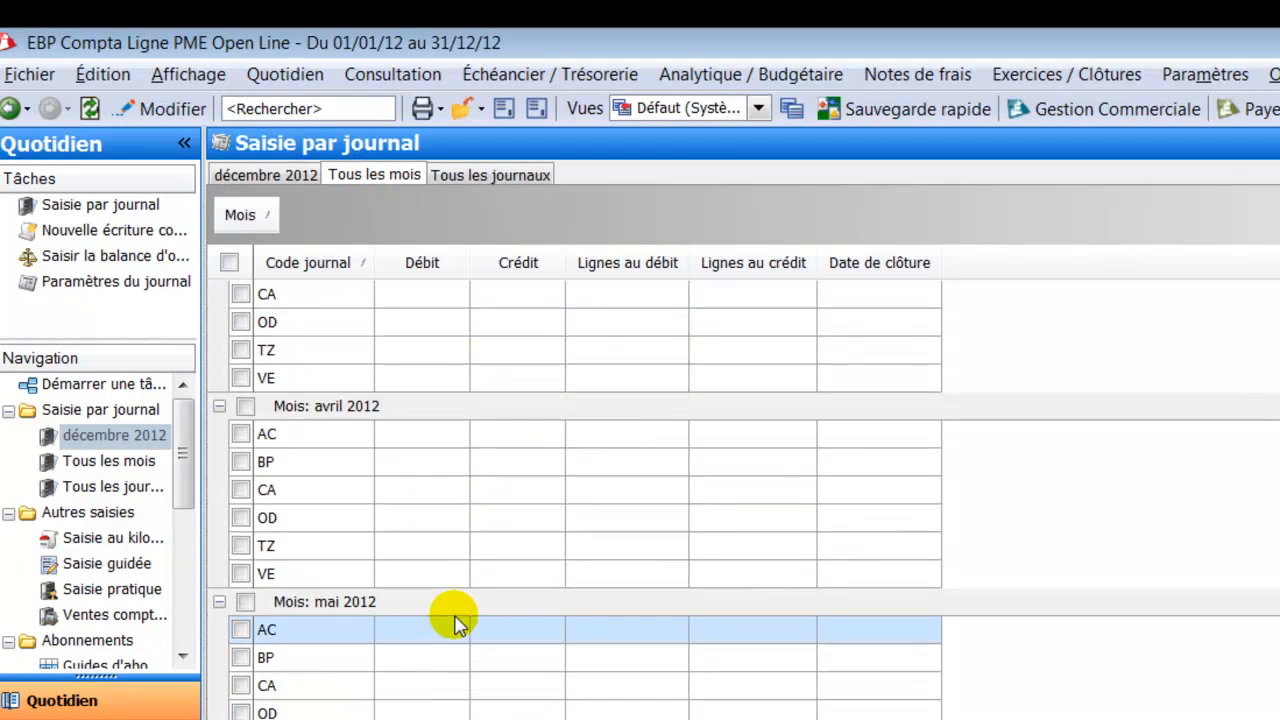
scroll(460, 610, "up", 2)
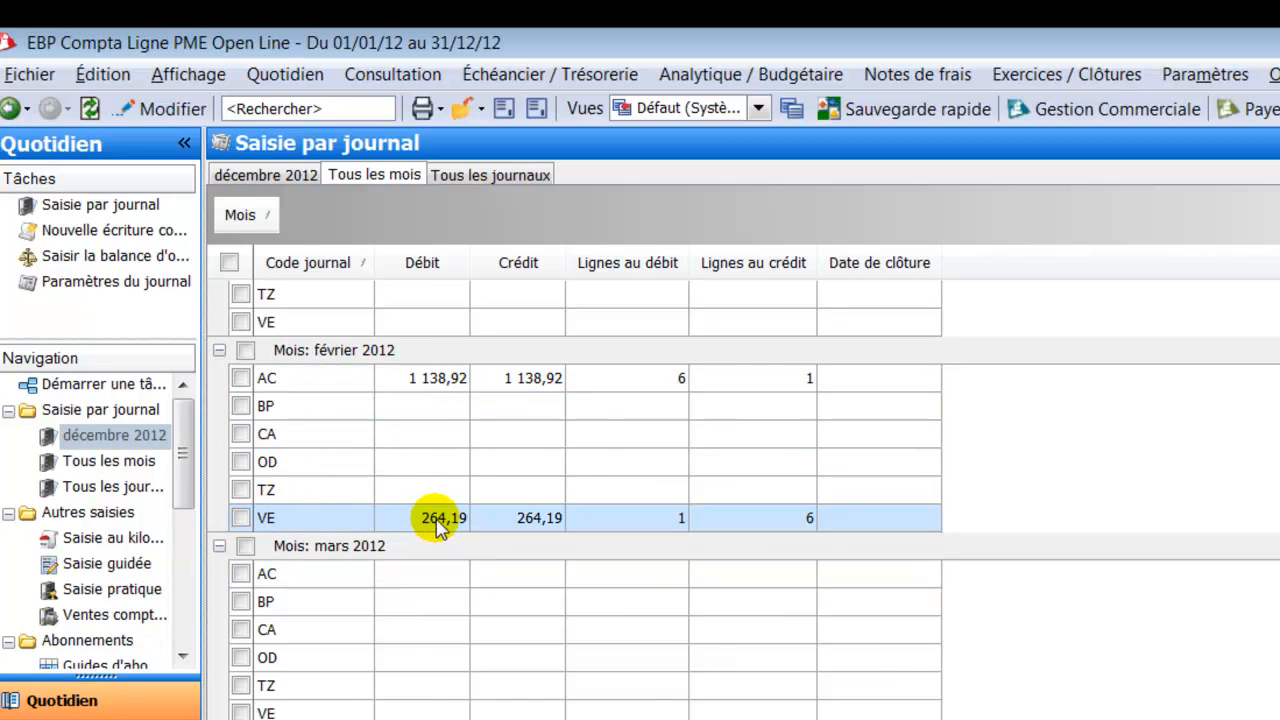
left_click(295, 522)
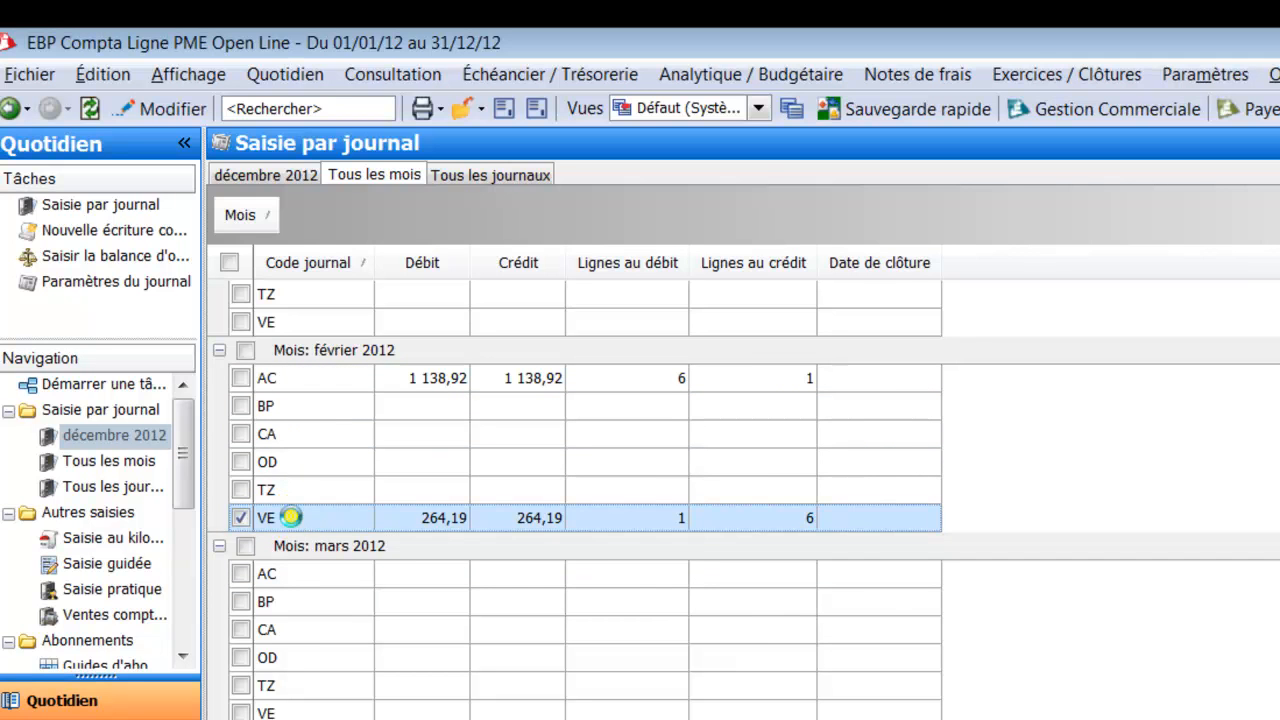
left_click(290, 517)
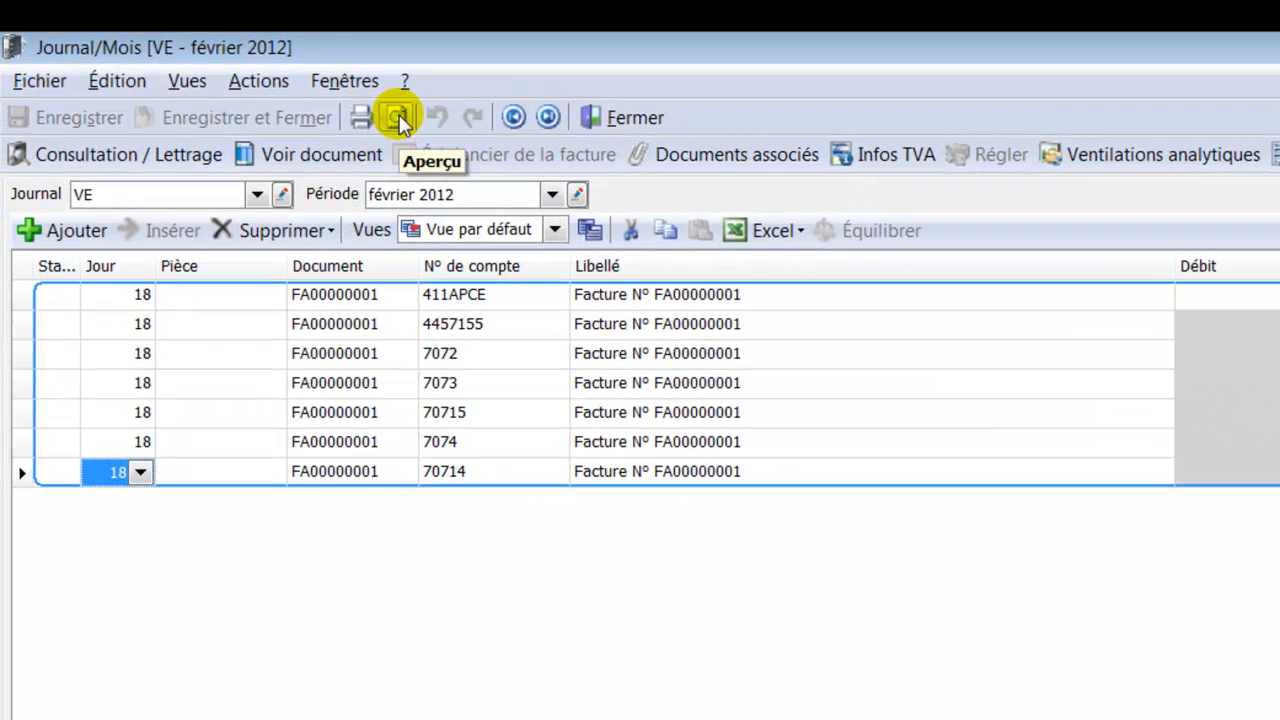
- Preview the printout of the VE journal, then close the journal and return to the start screen
left_click(286, 86)
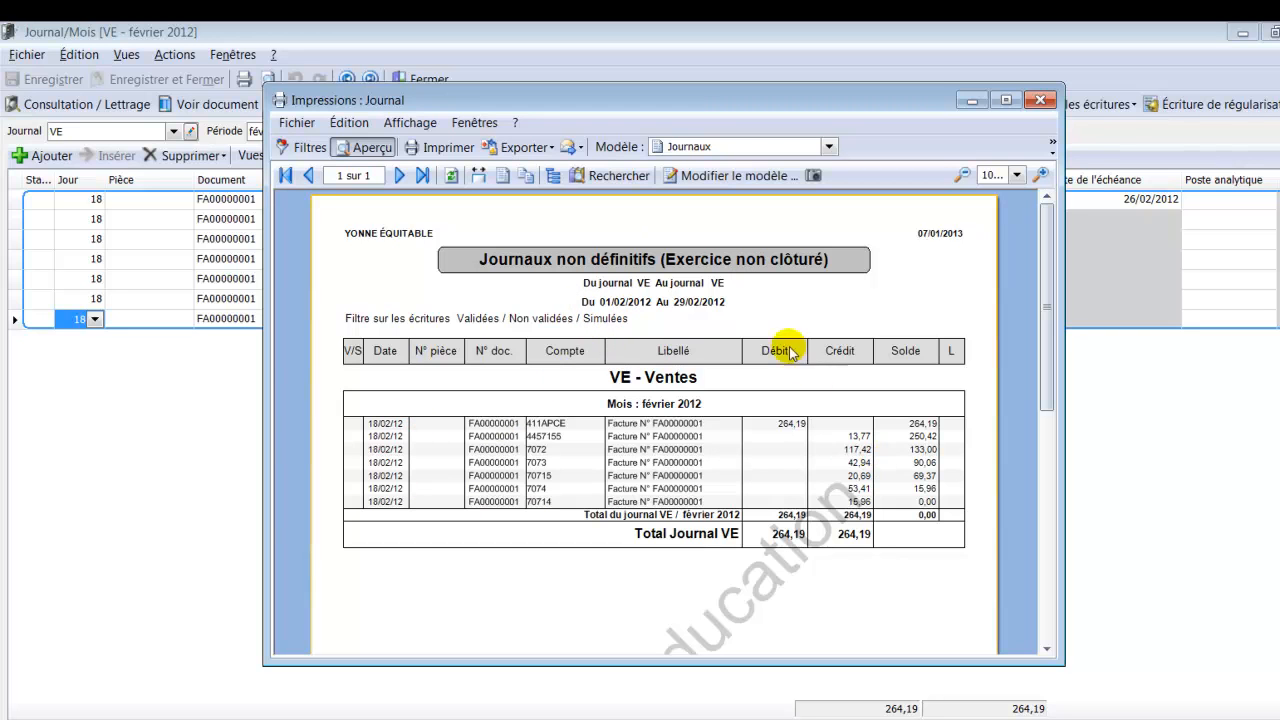
left_click(1040, 100)
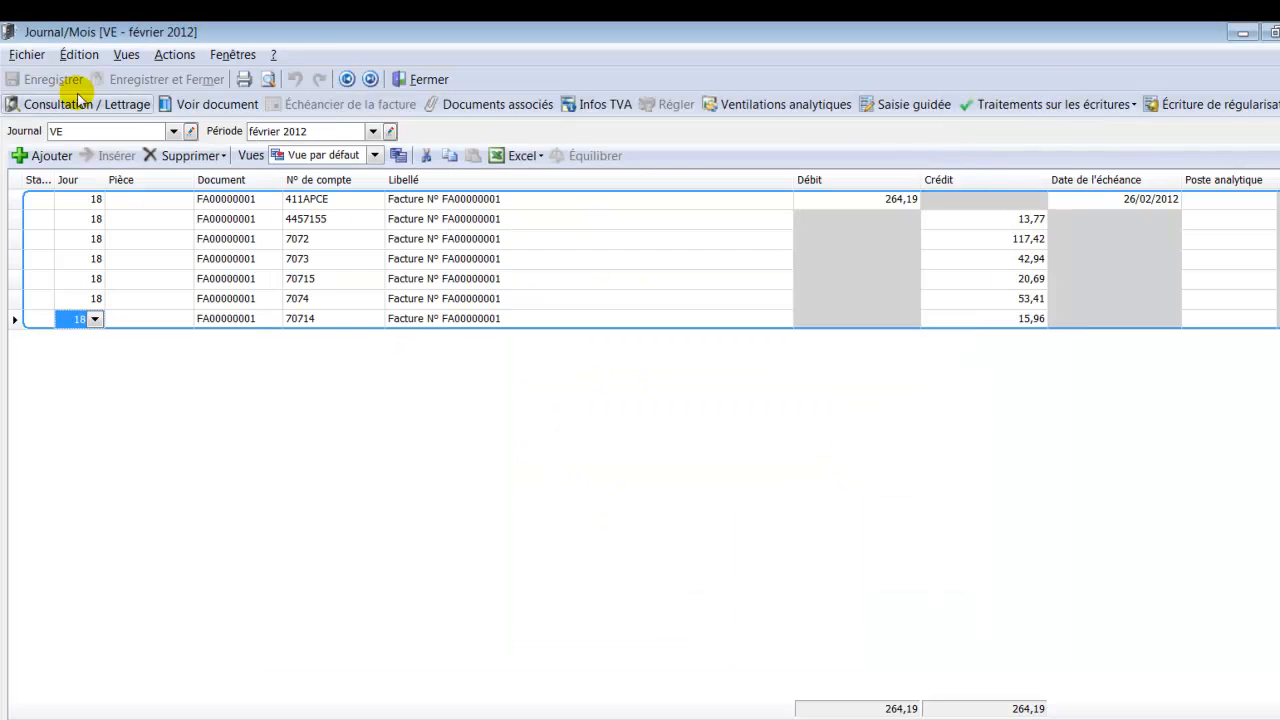
left_click(415, 79)
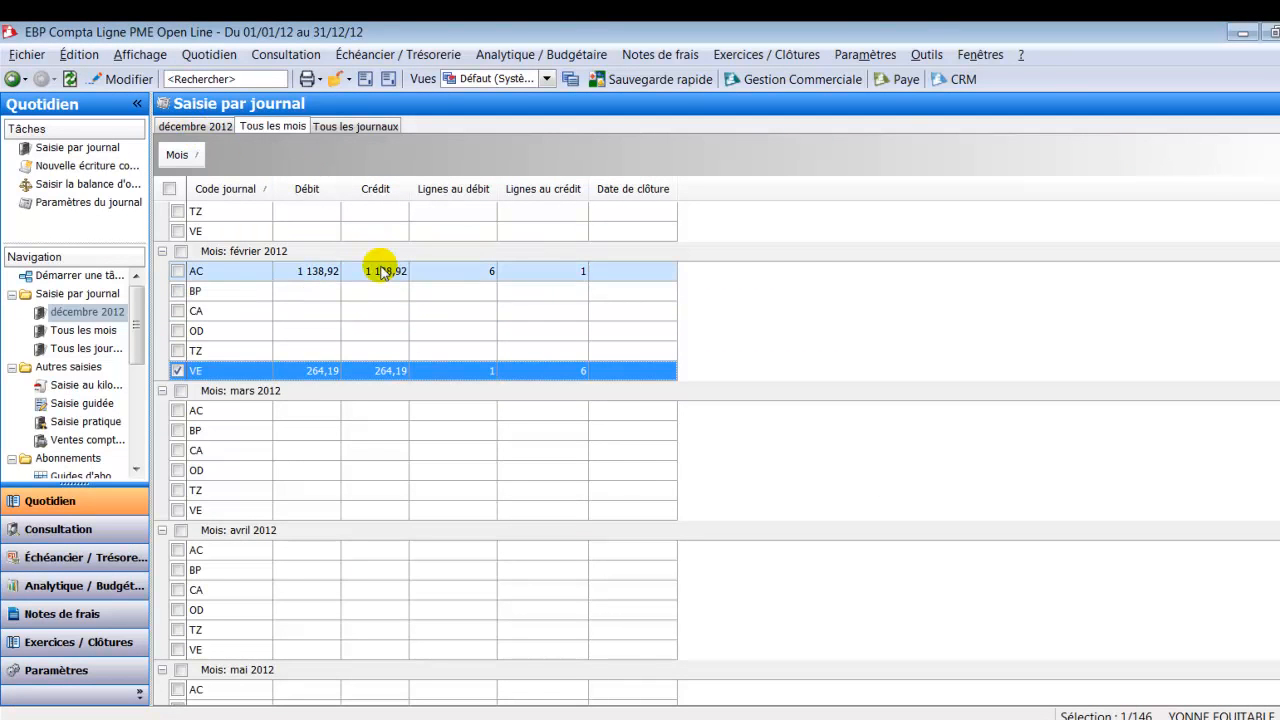
left_click(14, 79)
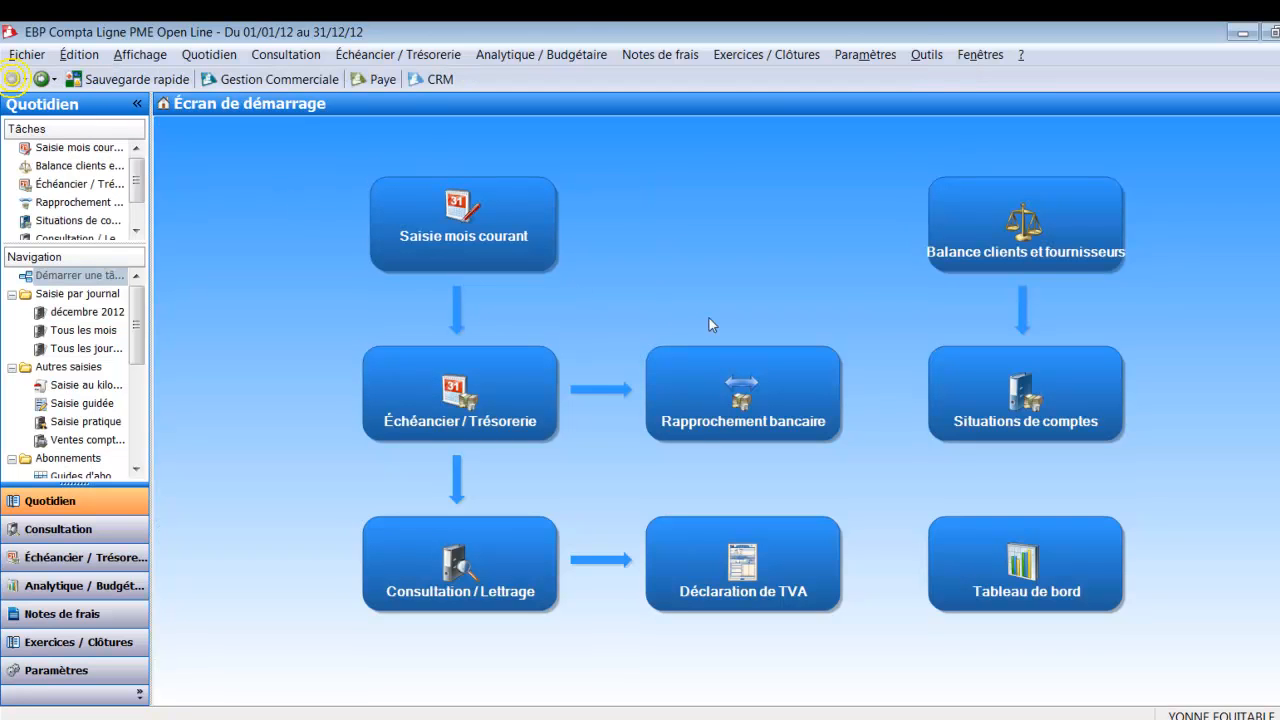